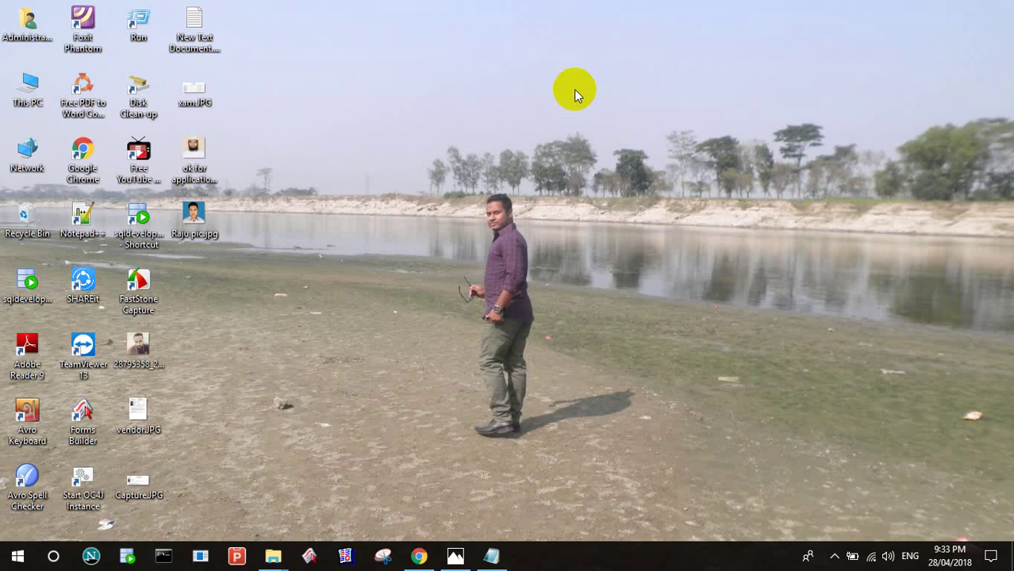
{"action": "right_click", "coordinate": [576, 94]}
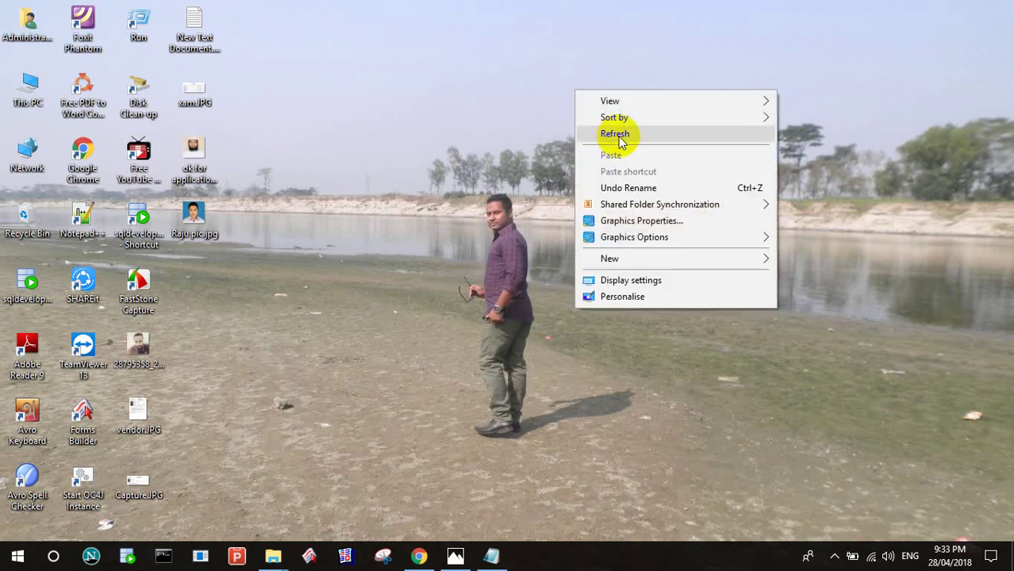
{"action": "left_click", "coordinate": [637, 133]}
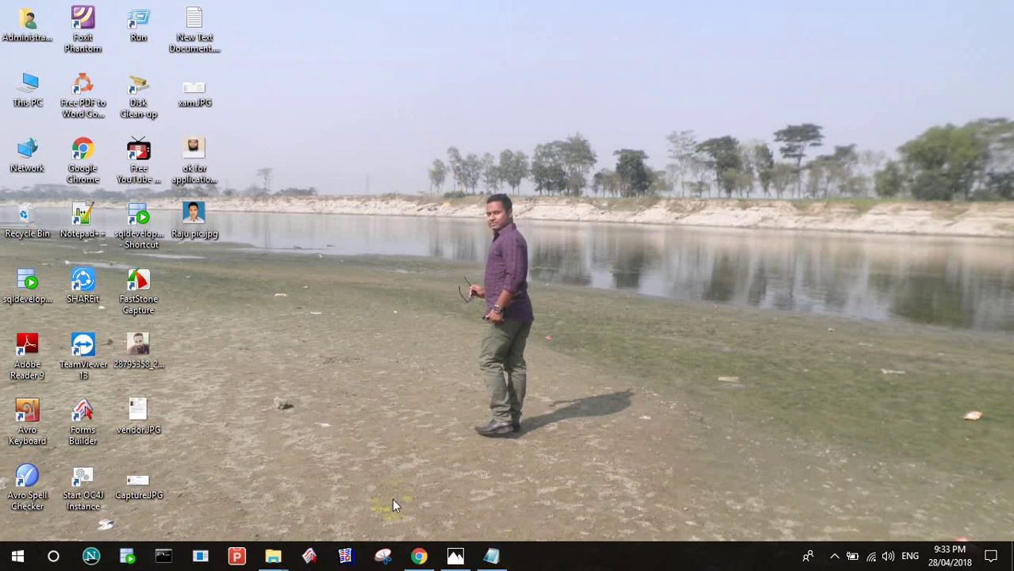
Switch to Chrome, open the Demo bookmark in a new tab and sign in to demo_WORKSPACE
{"action": "left_click", "coordinate": [419, 556]}
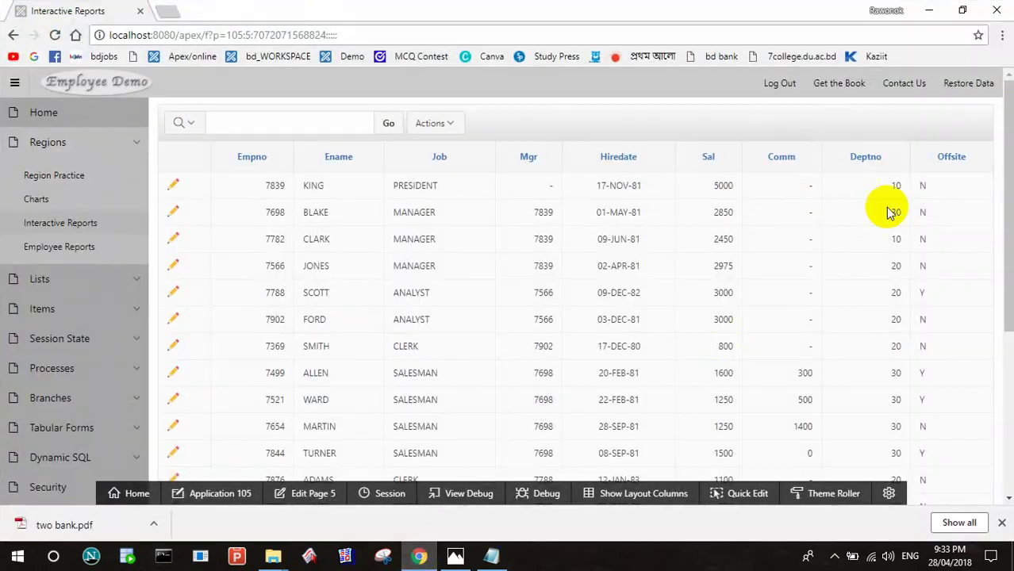
{"action": "left_click", "coordinate": [168, 11]}
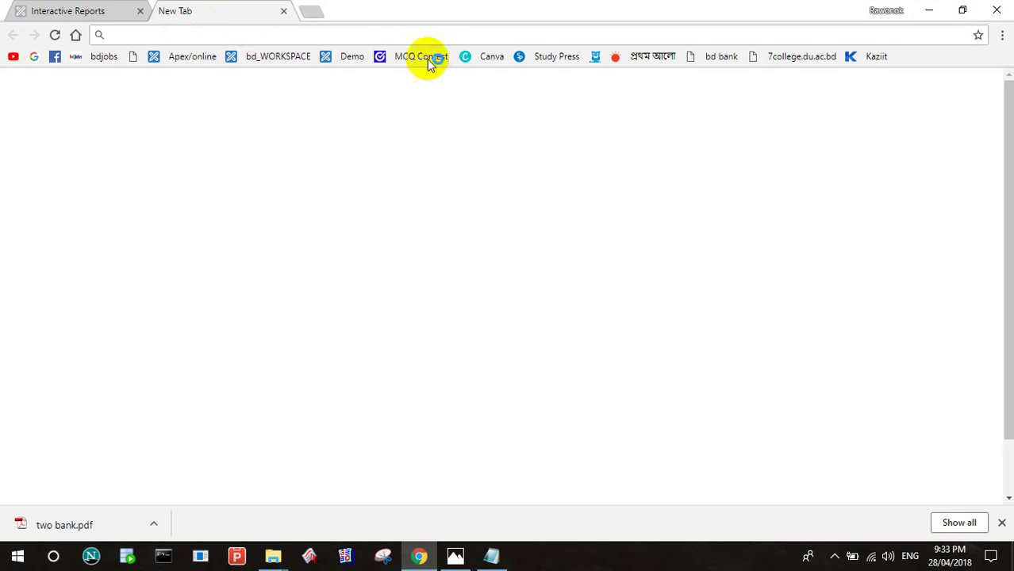
{"action": "left_click", "coordinate": [354, 61]}
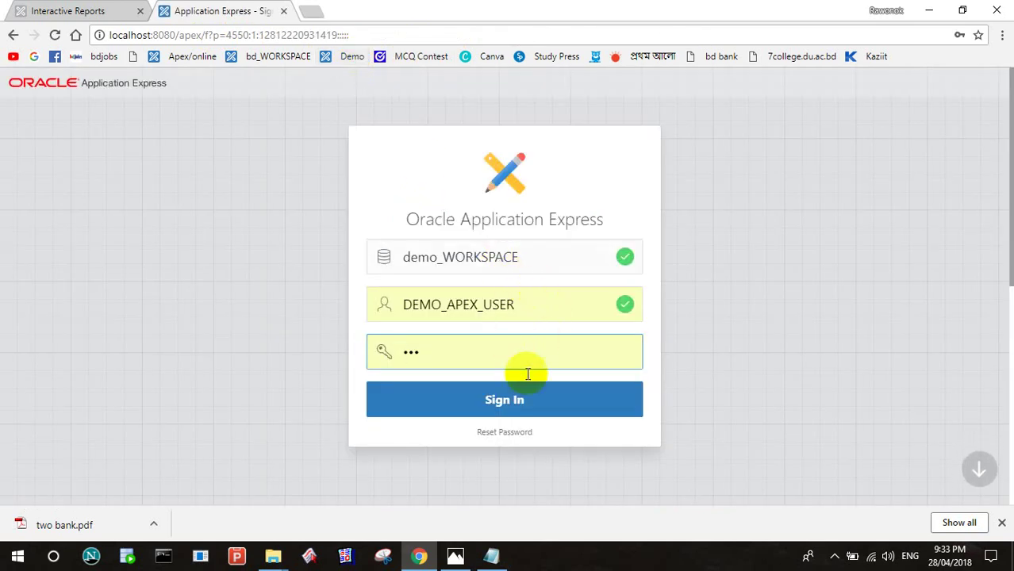
{"action": "left_click", "coordinate": [545, 410]}
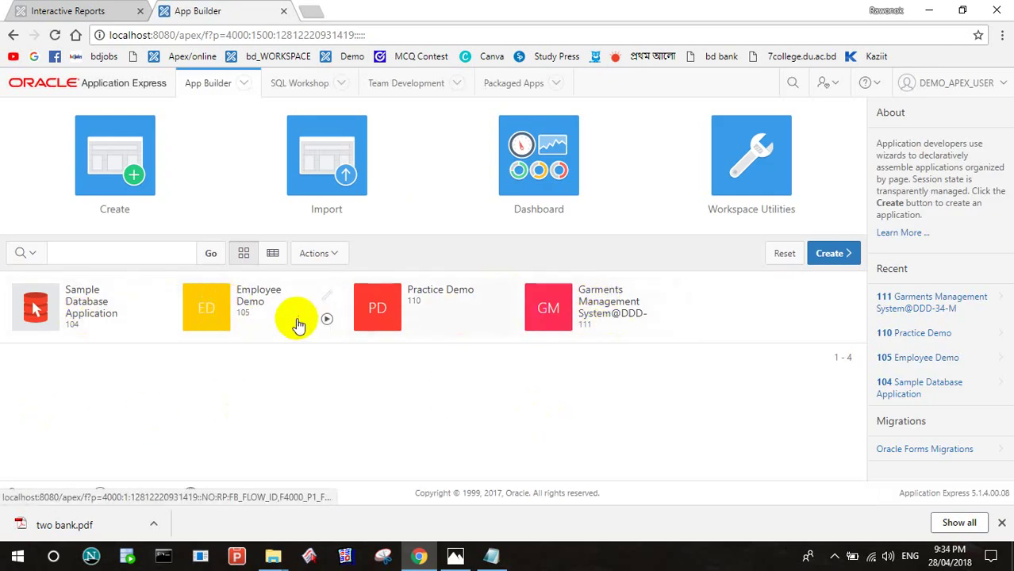
Open application 111, Garments Management System@DDD-34-M, run it, and look through its Administration and System Setup entries
{"action": "left_click", "coordinate": [591, 304]}
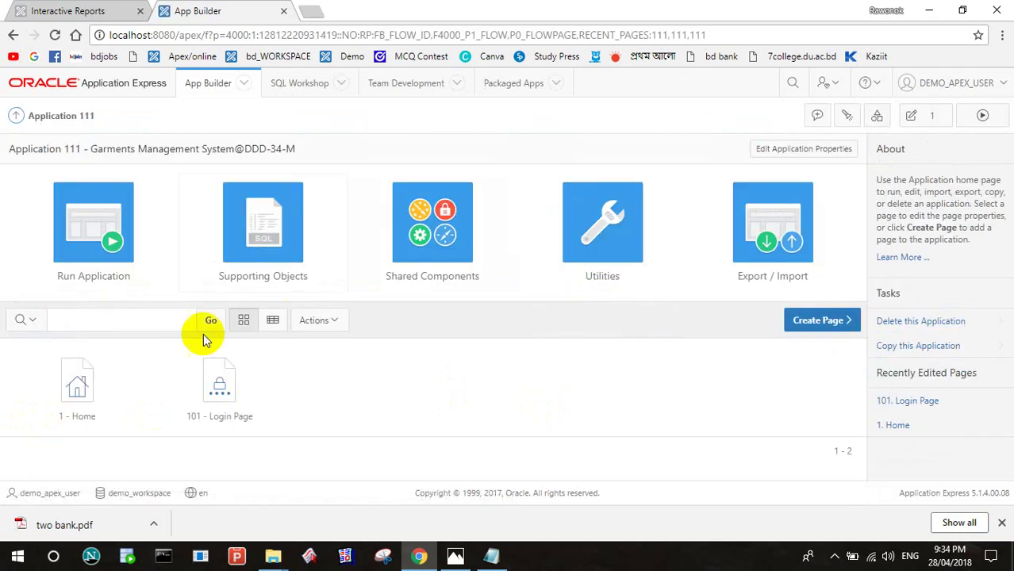
{"action": "left_click", "coordinate": [983, 115]}
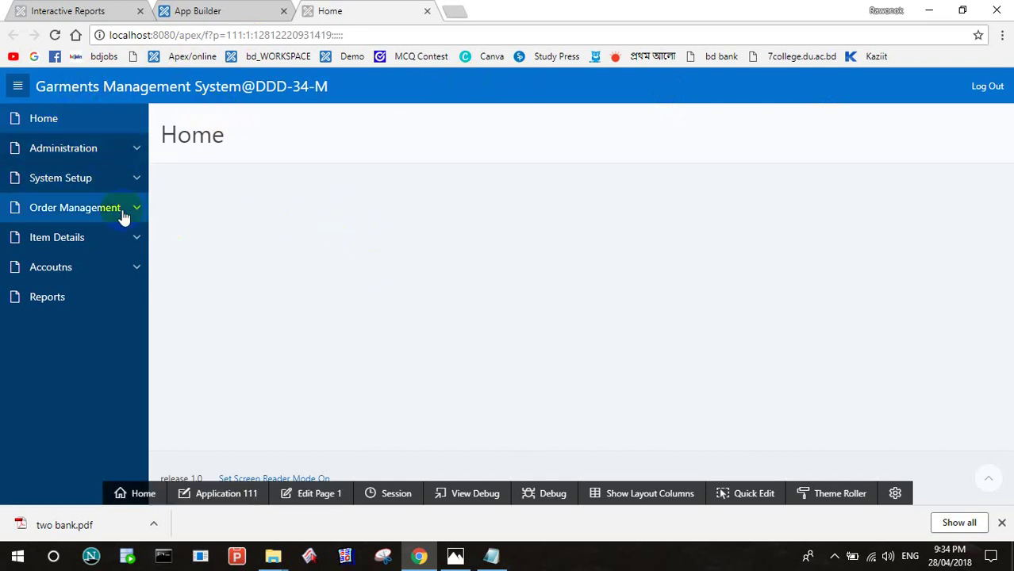
{"action": "left_click", "coordinate": [137, 150]}
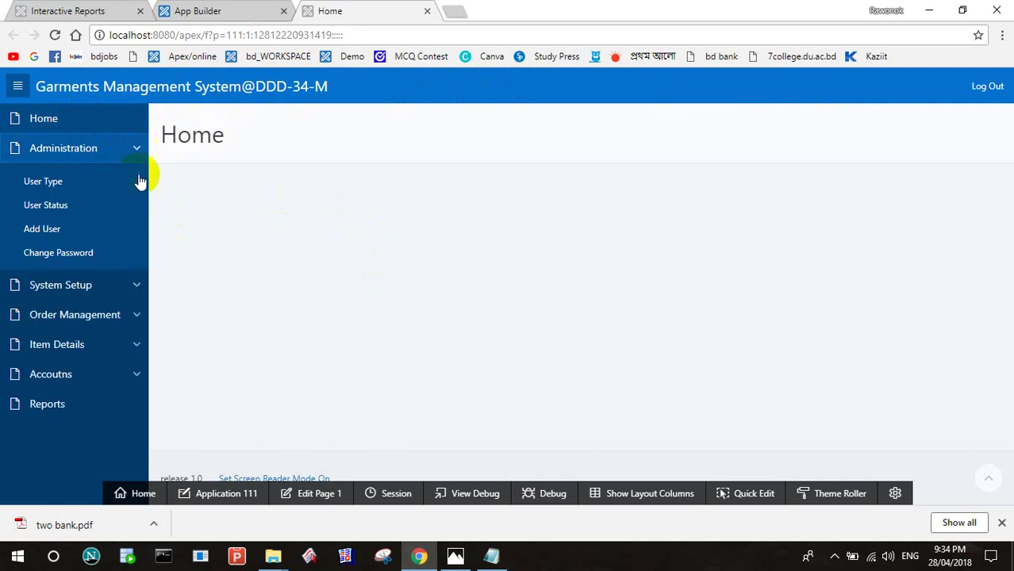
{"action": "left_click", "coordinate": [138, 287]}
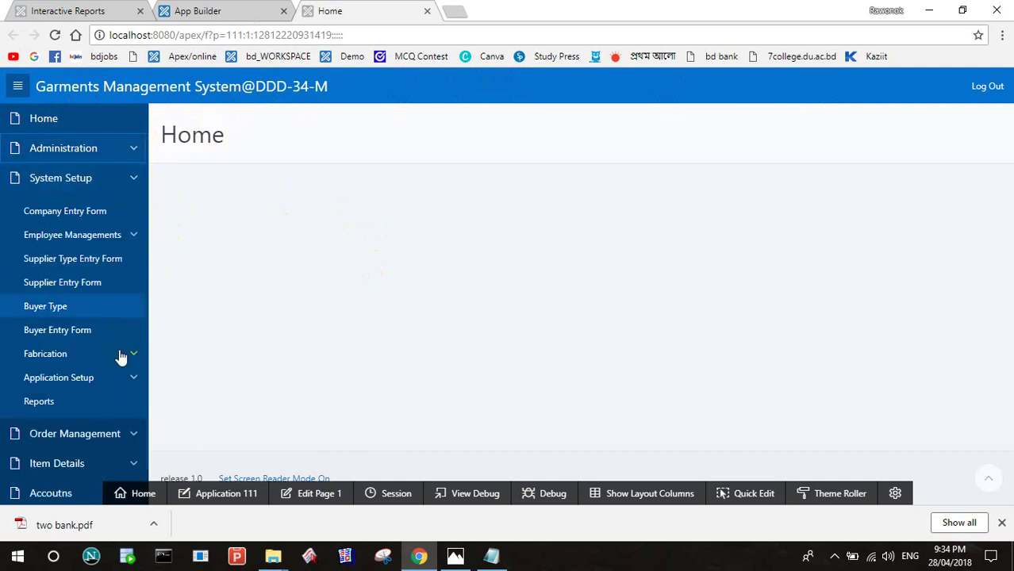
{"action": "left_click", "coordinate": [138, 148]}
{"action": "left_click", "coordinate": [138, 154]}
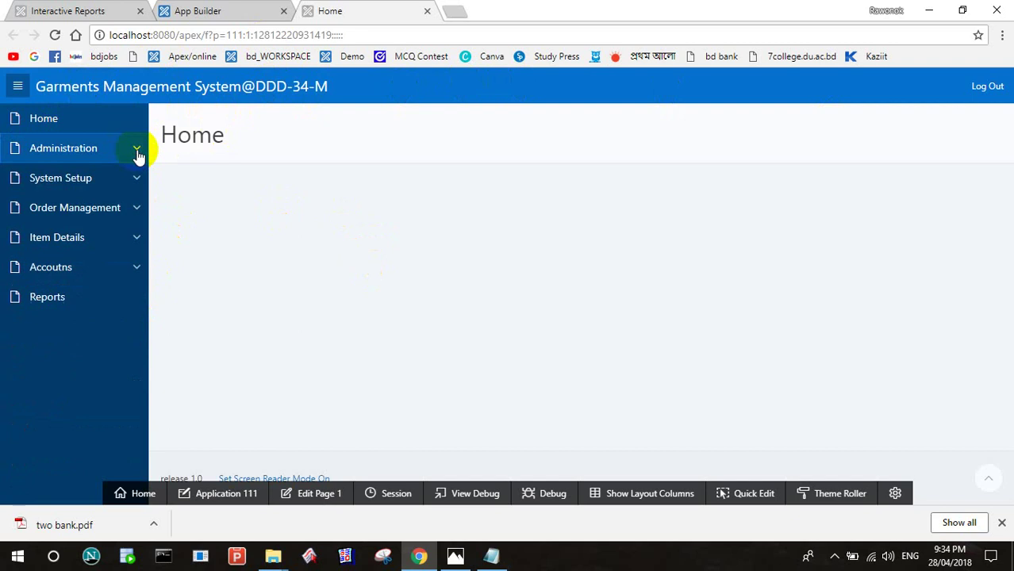
Return to App Builder and export application 111 Garments Management System@DDD-34-M with the default export settings
{"action": "left_click", "coordinate": [223, 15]}
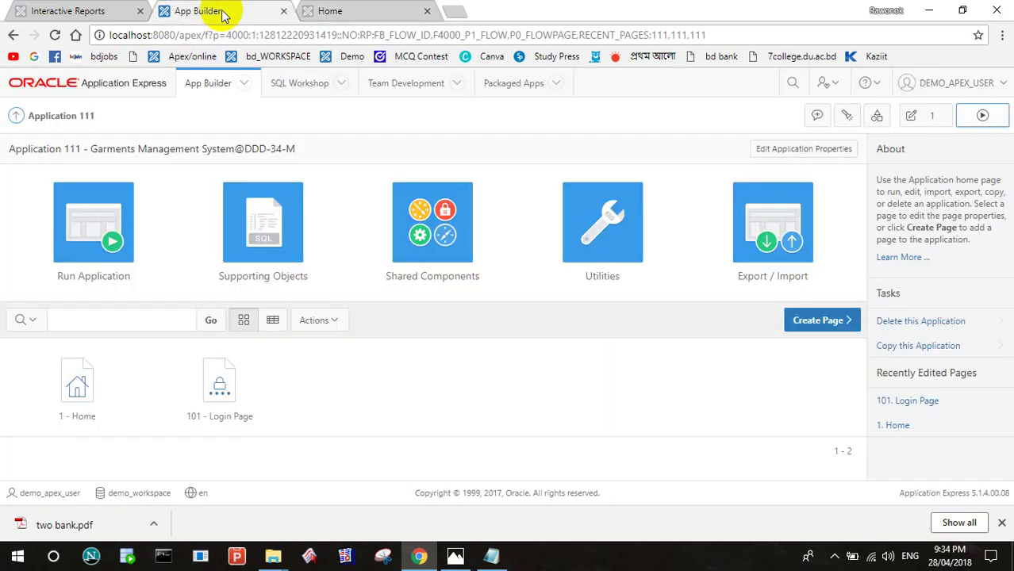
{"action": "left_click", "coordinate": [117, 12]}
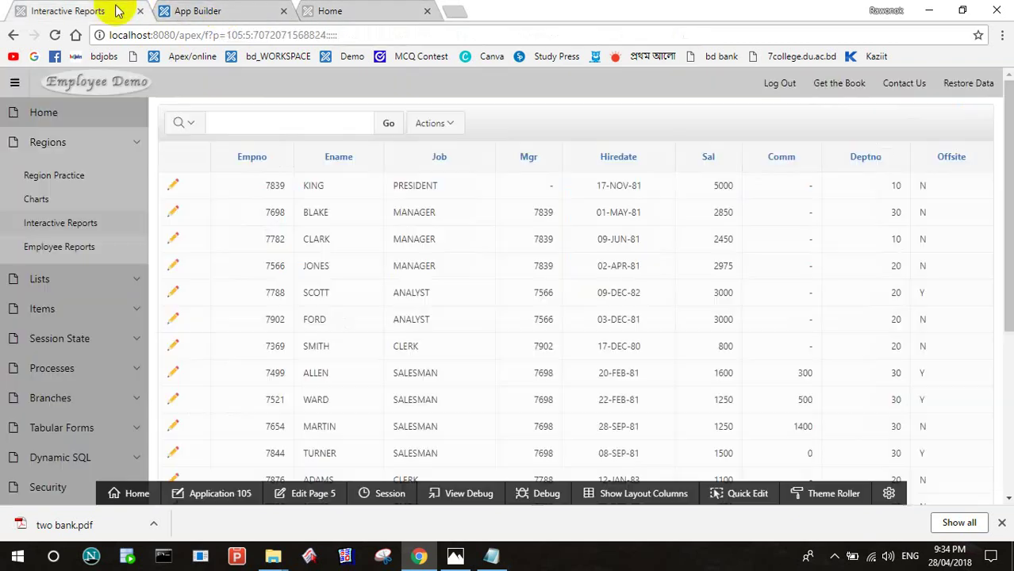
{"action": "left_click", "coordinate": [219, 12]}
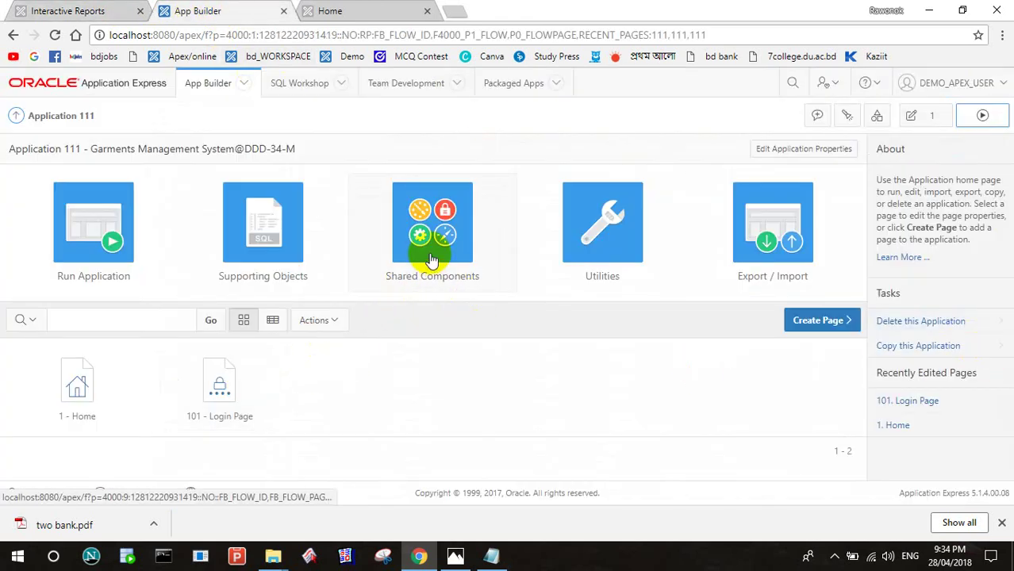
{"action": "left_click", "coordinate": [760, 248]}
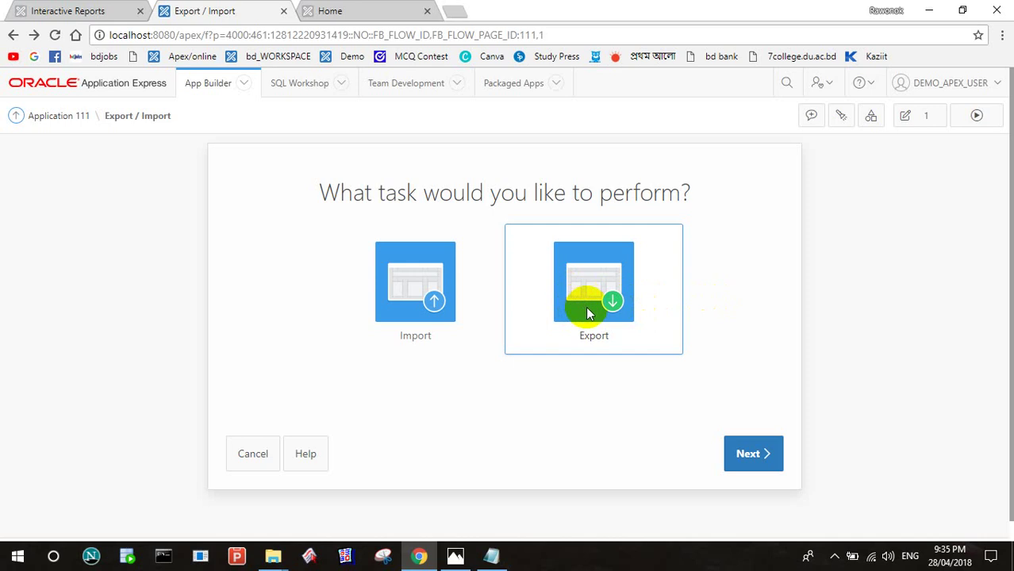
{"action": "left_click", "coordinate": [749, 453]}
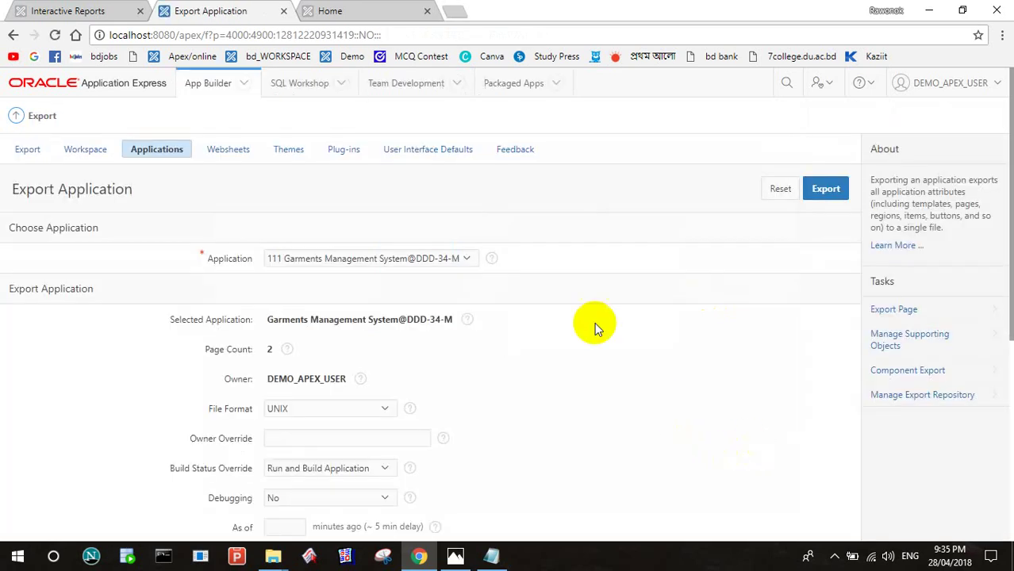
{"action": "left_click", "coordinate": [826, 192]}
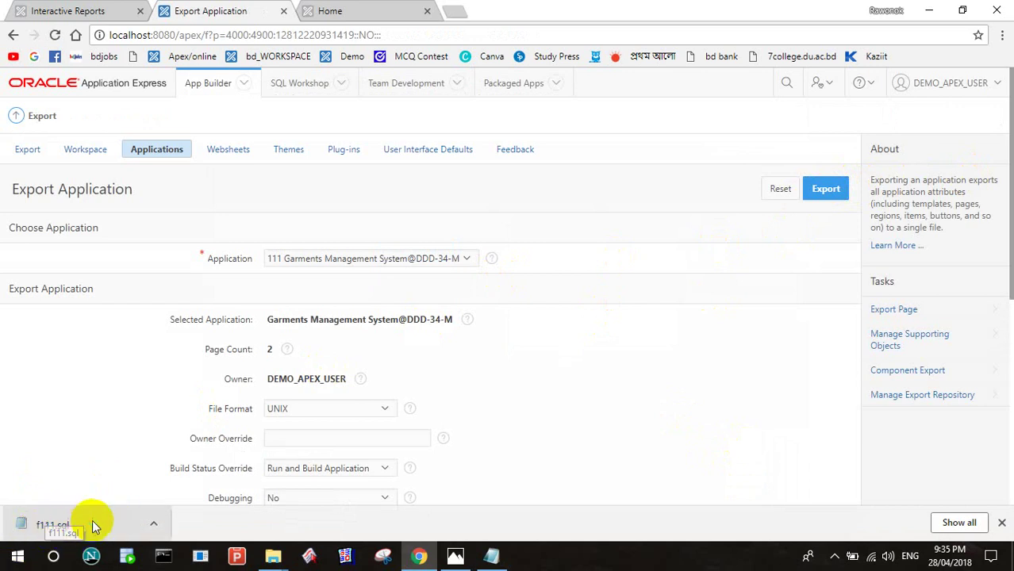
Show the downloaded f111.sql file in its folder, then minimize the folder window
{"action": "right_click", "coordinate": [92, 520]}
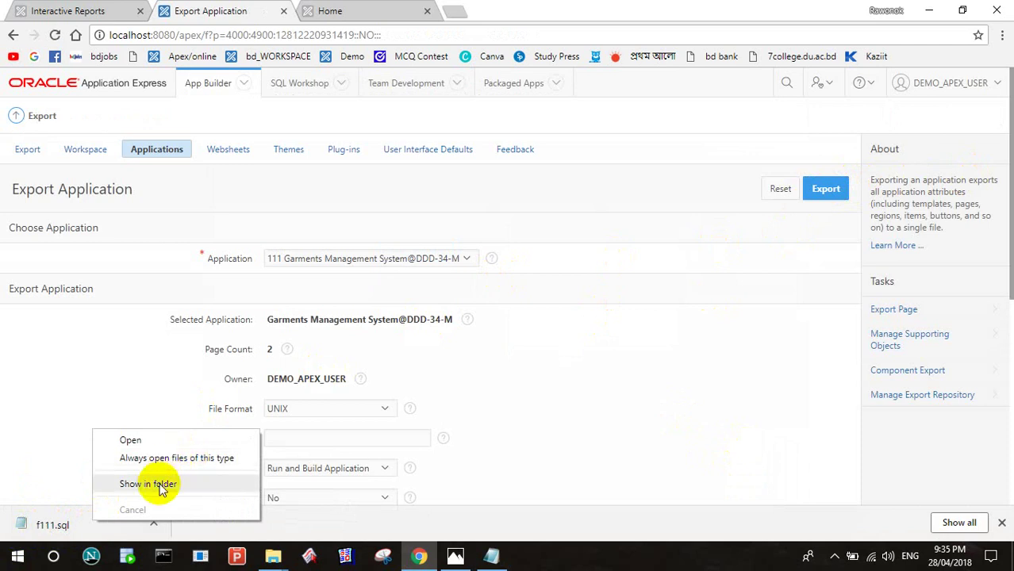
{"action": "left_click", "coordinate": [159, 483]}
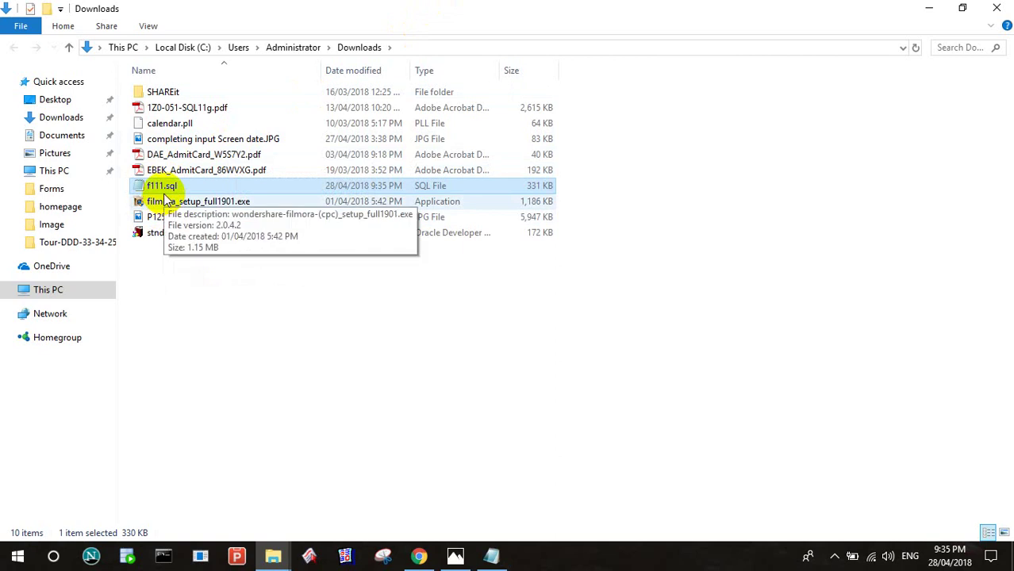
{"action": "left_click", "coordinate": [937, 8]}
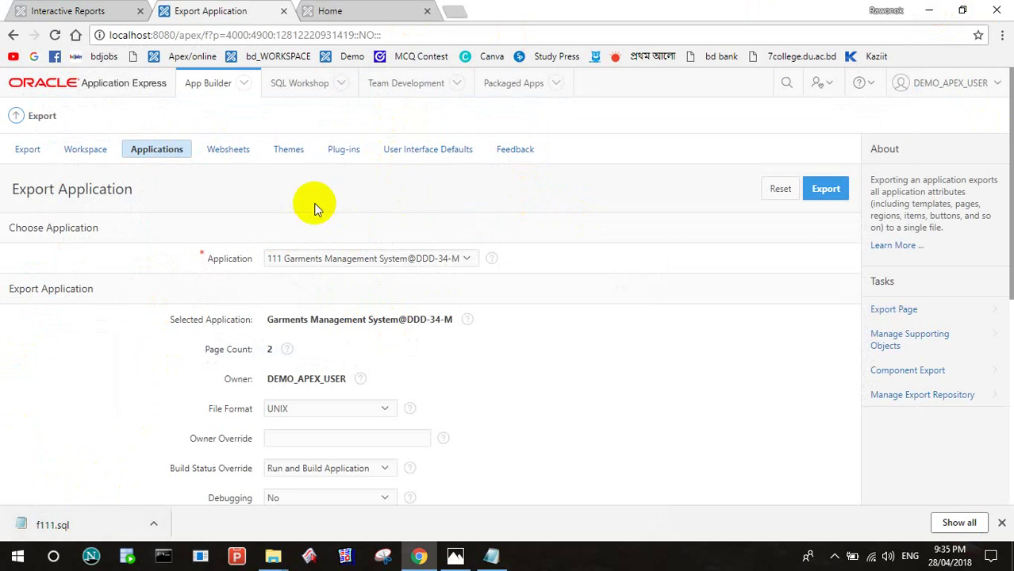
{"action": "left_click", "coordinate": [159, 557]}
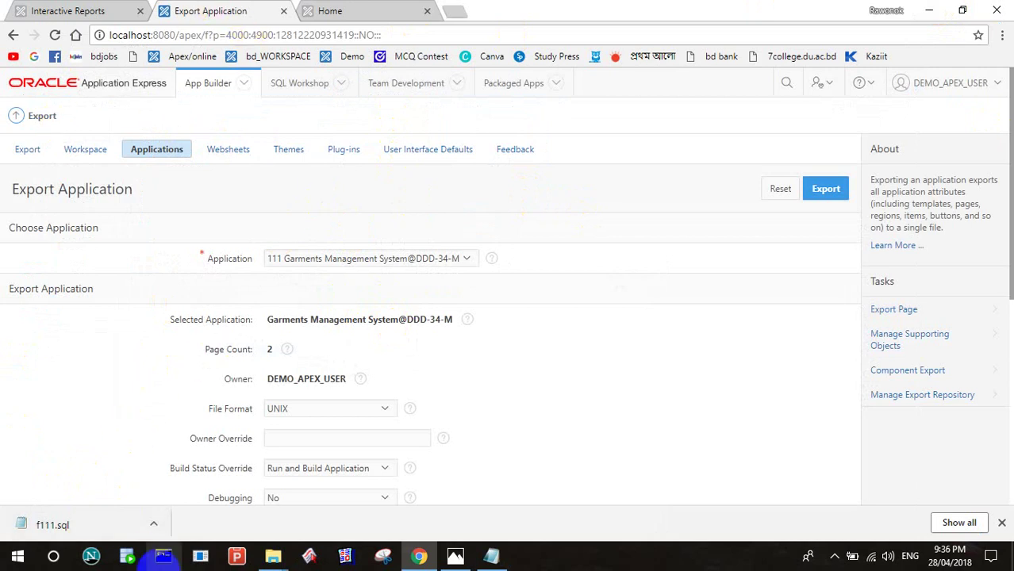
{"action": "left_click", "coordinate": [360, 11]}
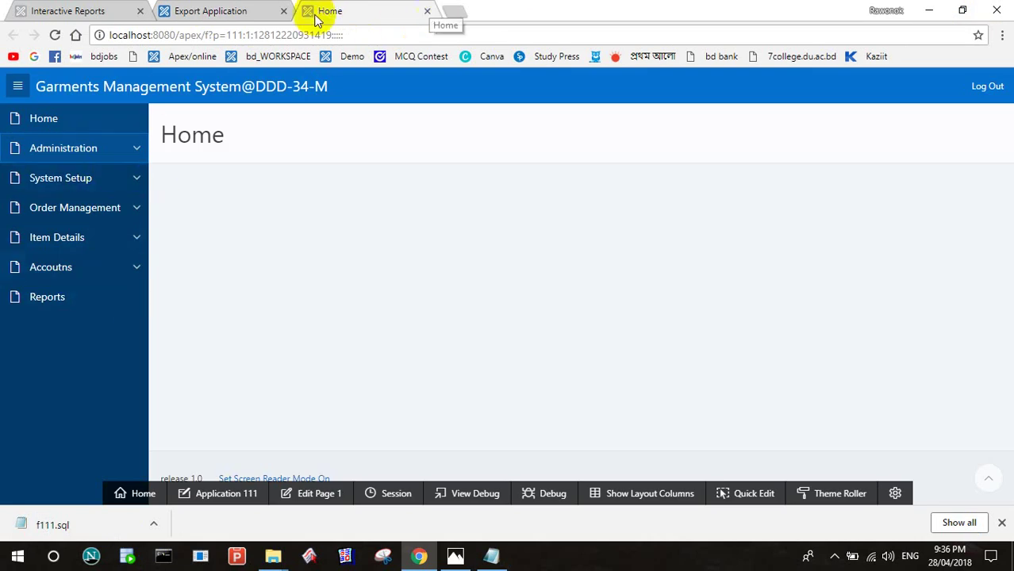
{"action": "left_click", "coordinate": [215, 10]}
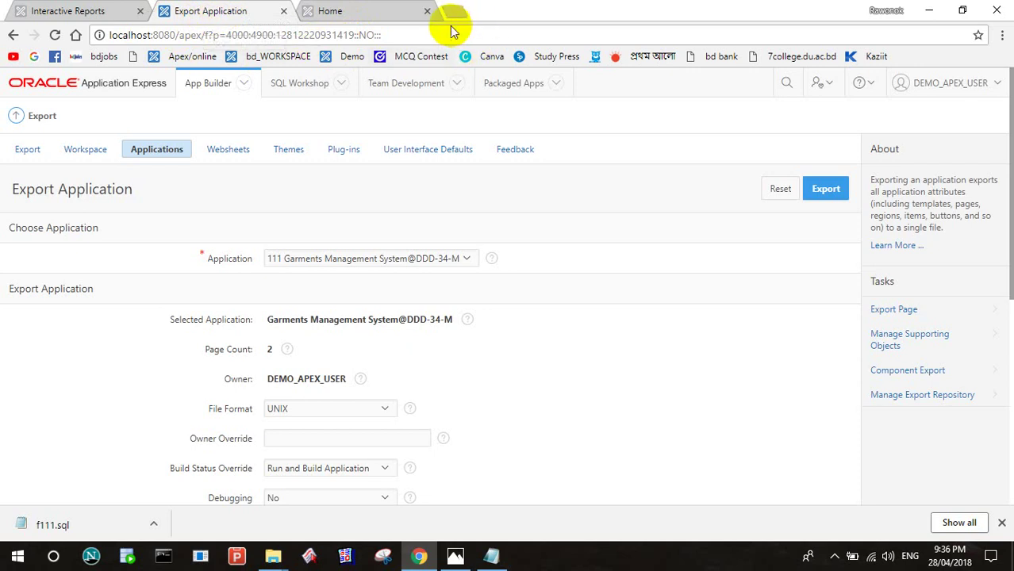
Open the Apex/online bookmark in the Home page's tab, sign in to garments_workspace_34 with the account password, and save the login in the browser
{"action": "left_click", "coordinate": [373, 11]}
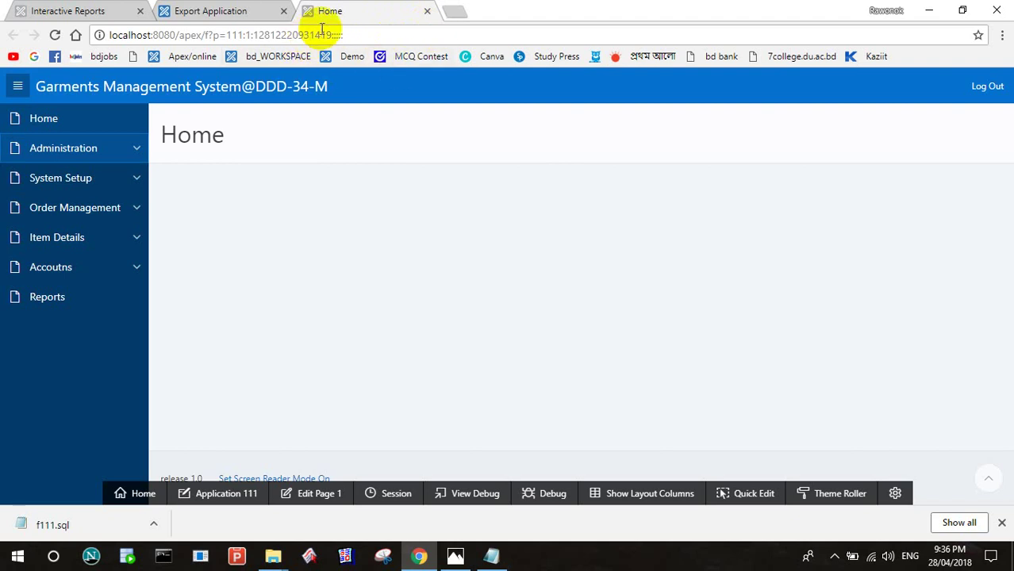
{"action": "left_click", "coordinate": [200, 58]}
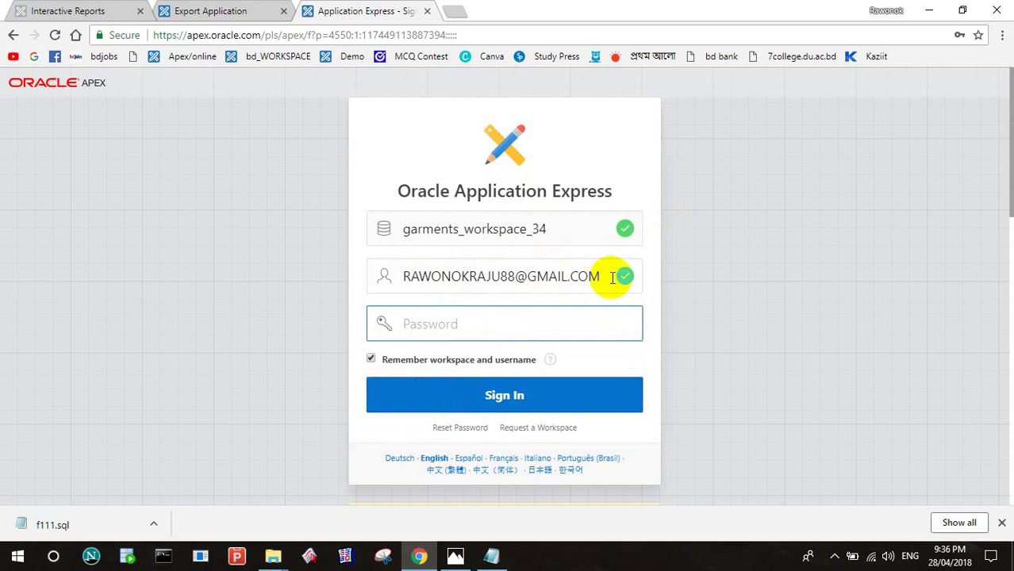
{"action": "left_click", "coordinate": [430, 331]}
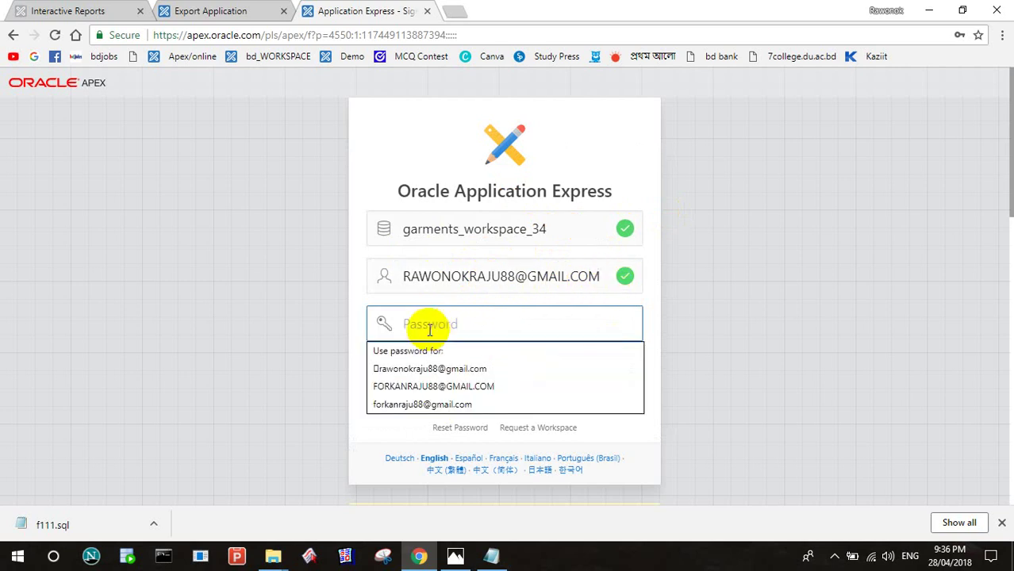
{"action": "type", "text": "••"}
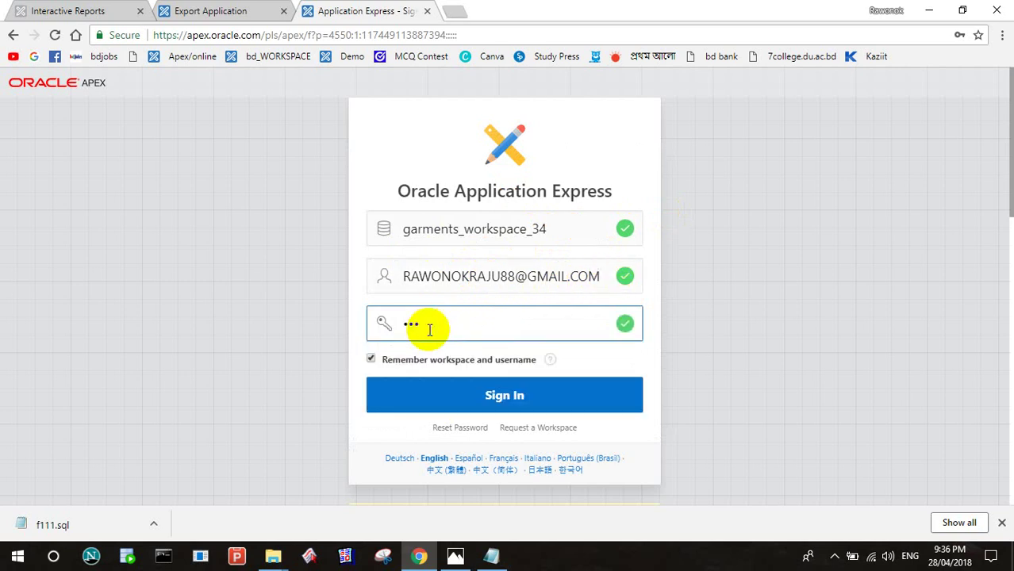
{"action": "left_click", "coordinate": [500, 400]}
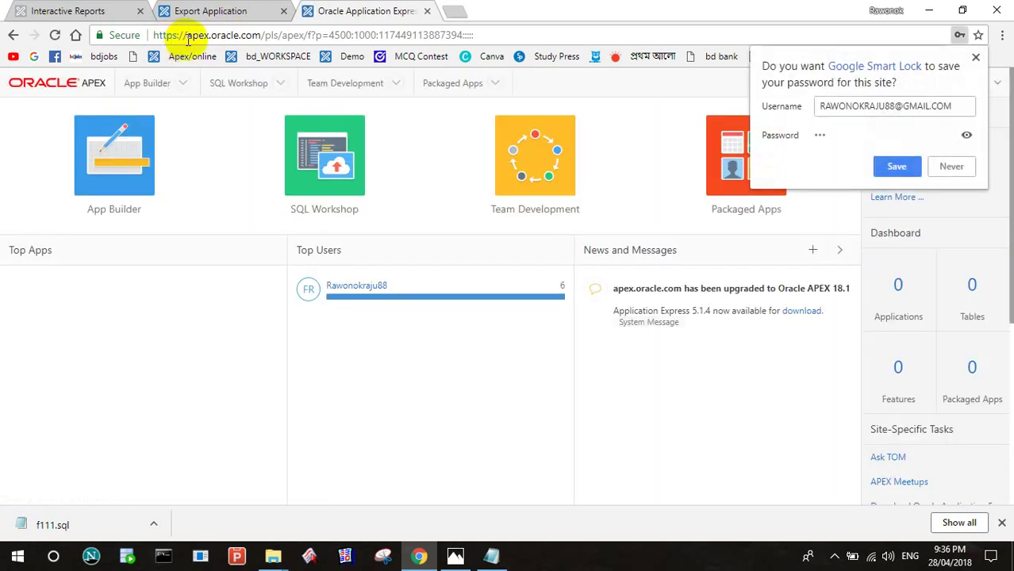
{"action": "left_click", "coordinate": [881, 166]}
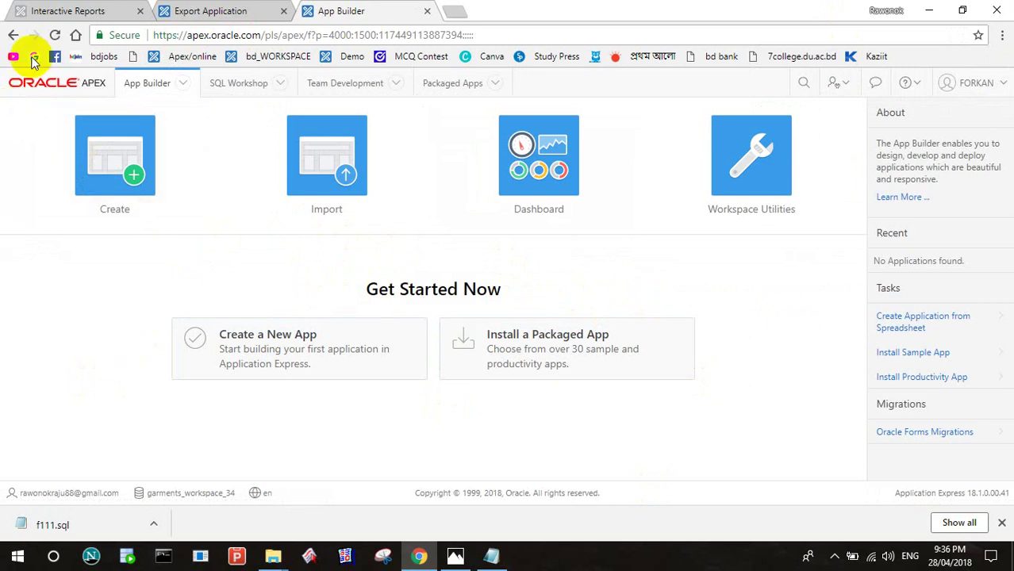
Start an import in App Builder and upload f111.sql from the Downloads folder as a Database Application, Page or Component Export in Unicode UTF-8
{"action": "left_click", "coordinate": [100, 88]}
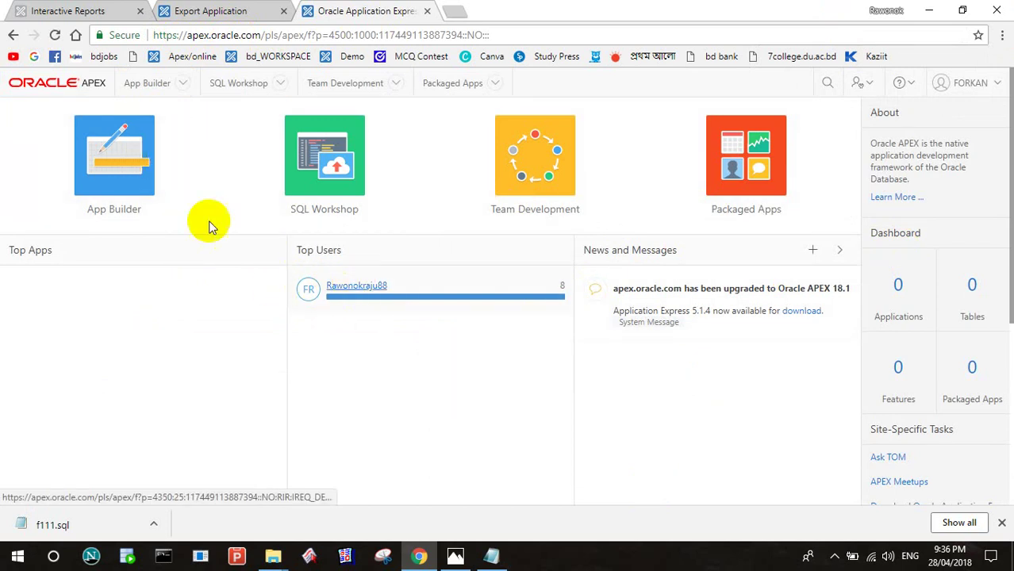
{"action": "left_click", "coordinate": [109, 188]}
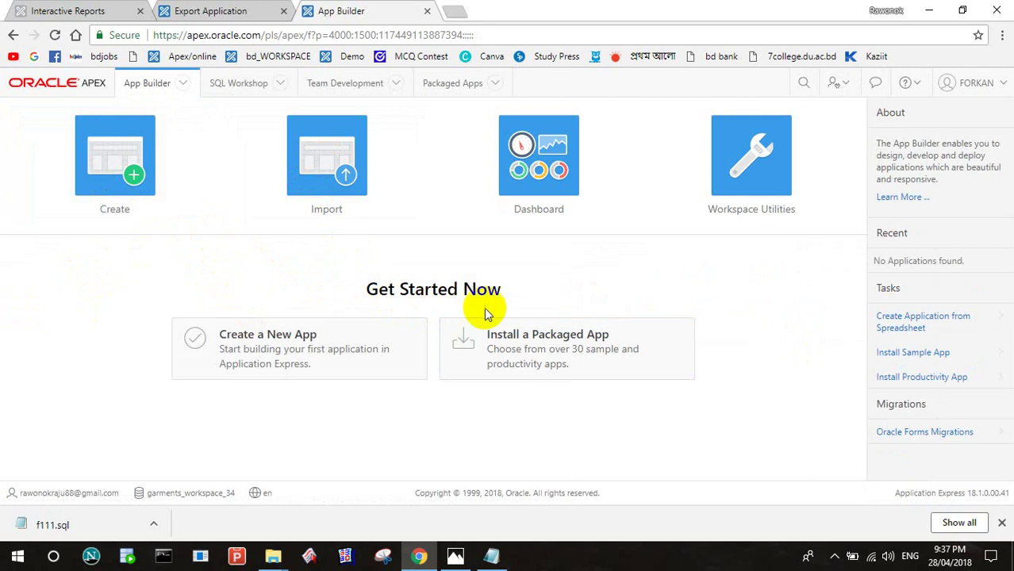
{"action": "left_click", "coordinate": [323, 169]}
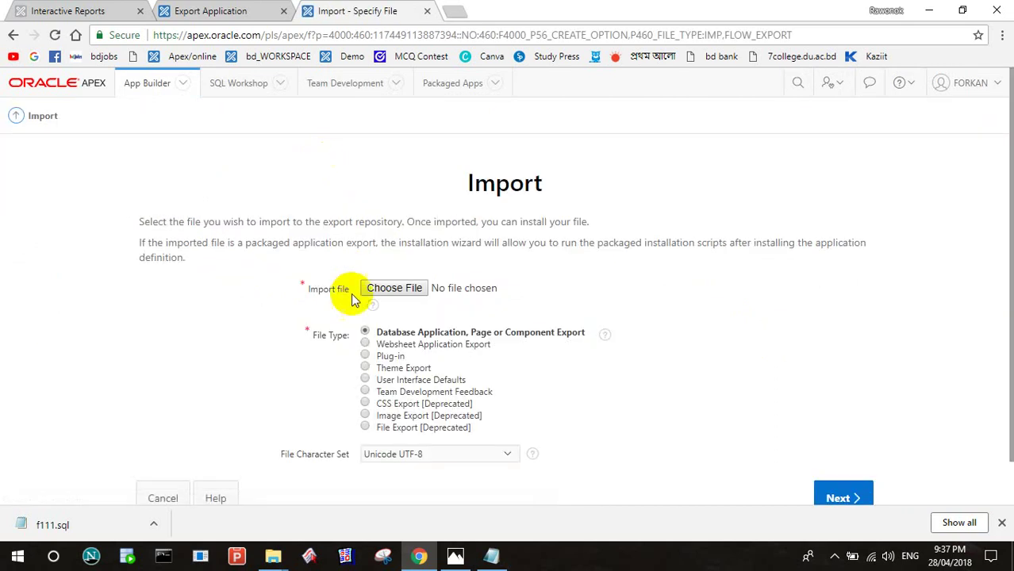
{"action": "left_click", "coordinate": [389, 289]}
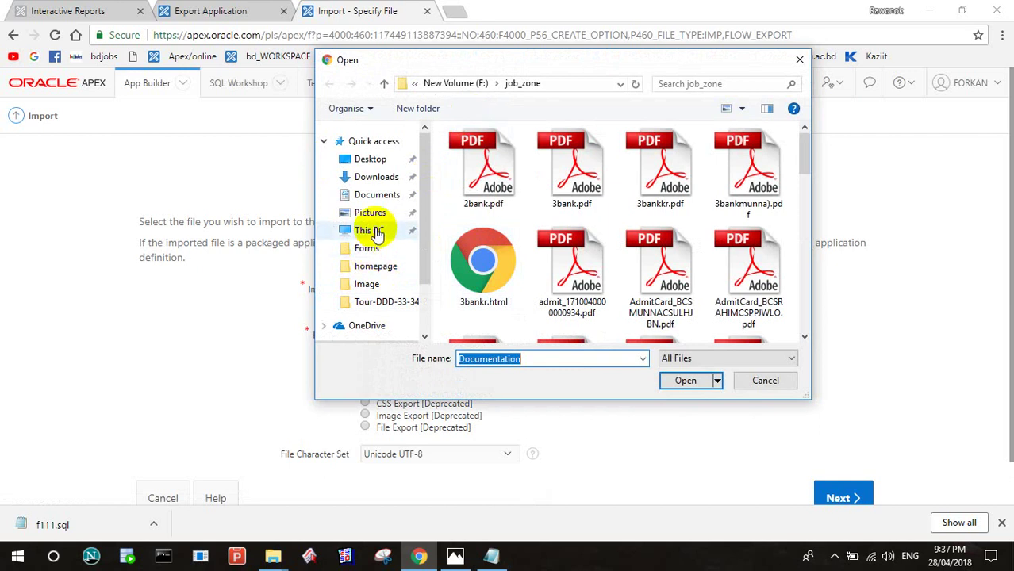
{"action": "left_click", "coordinate": [370, 176]}
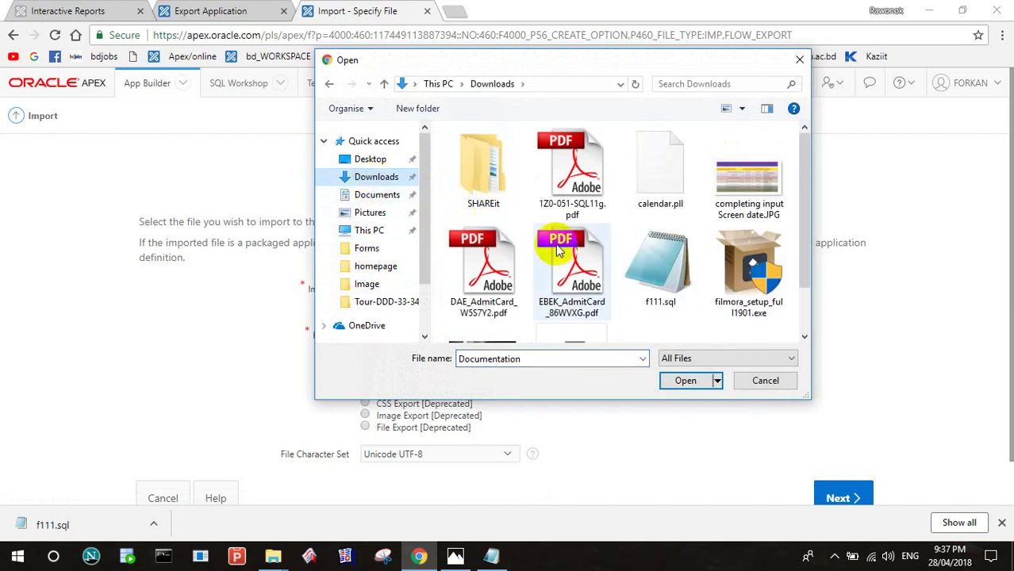
{"action": "left_click", "coordinate": [656, 293]}
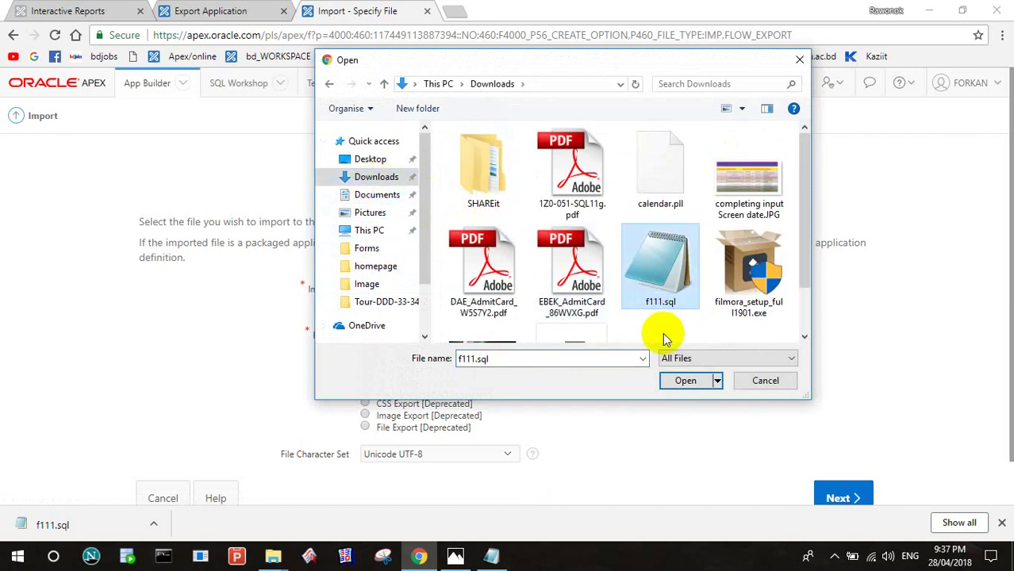
{"action": "left_click", "coordinate": [682, 382]}
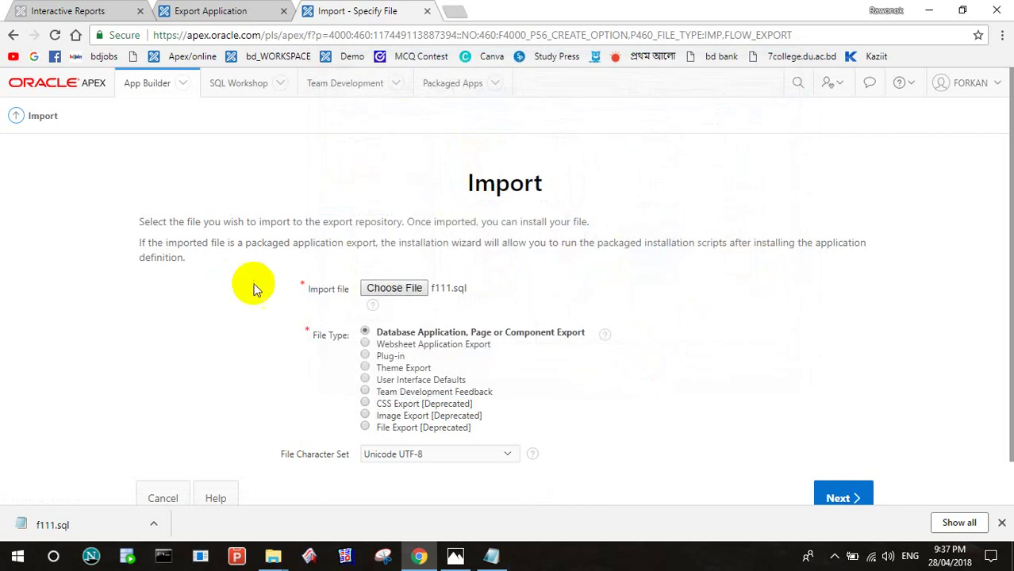
{"action": "left_click", "coordinate": [838, 495]}
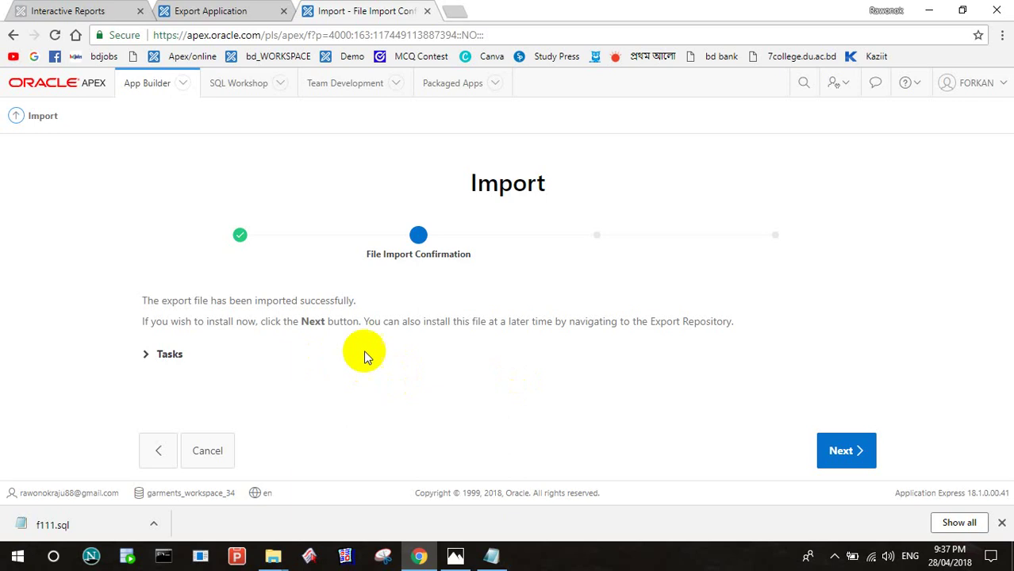
Install the imported application with parsing schema GARMENTS_34M_A, build status Run and Build Application, and an auto-assigned new application ID
{"action": "left_click", "coordinate": [844, 450]}
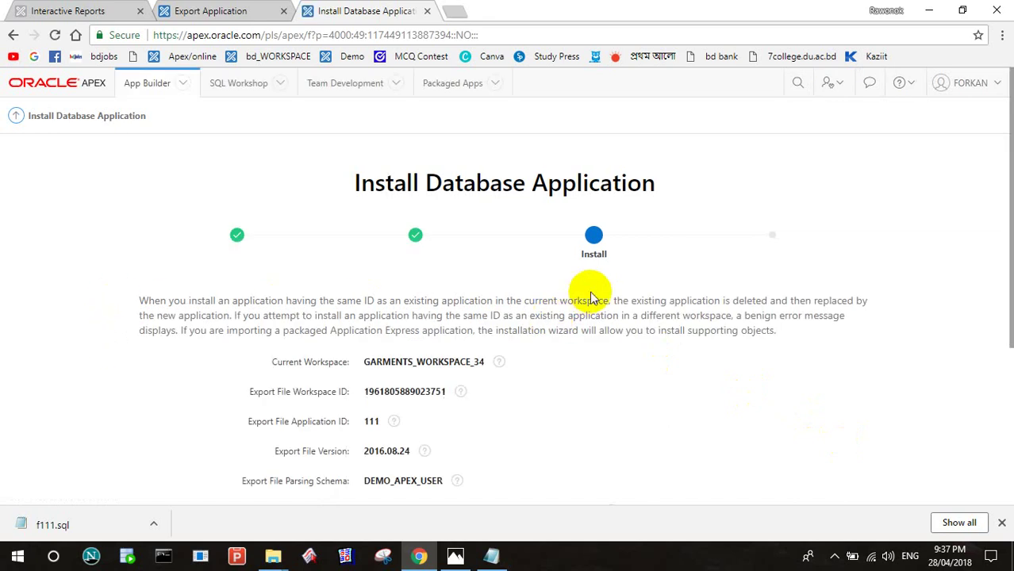
{"action": "scroll", "coordinate": [591, 299], "scroll_direction": "down", "scroll_amount": 3}
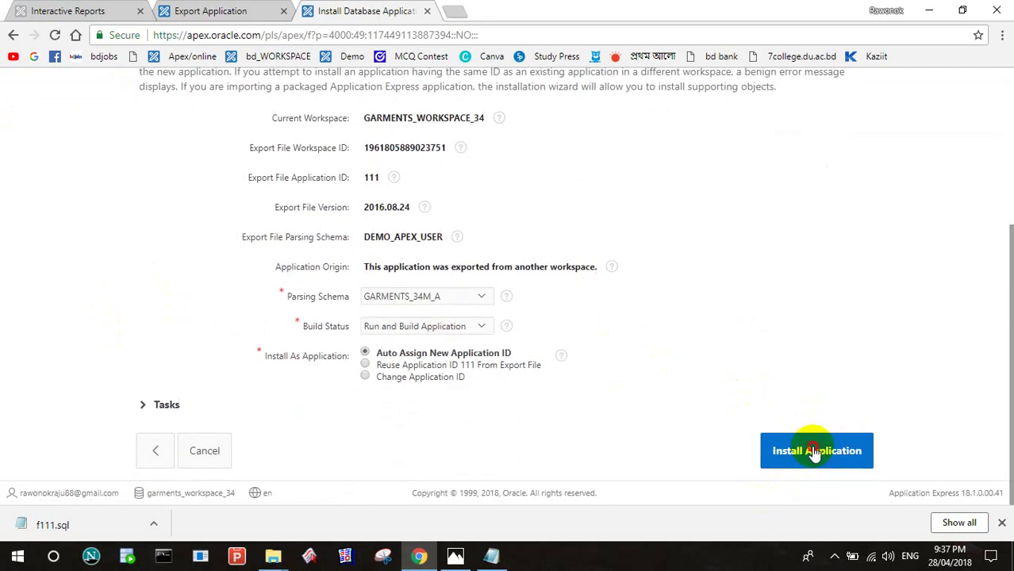
{"action": "left_click", "coordinate": [815, 453]}
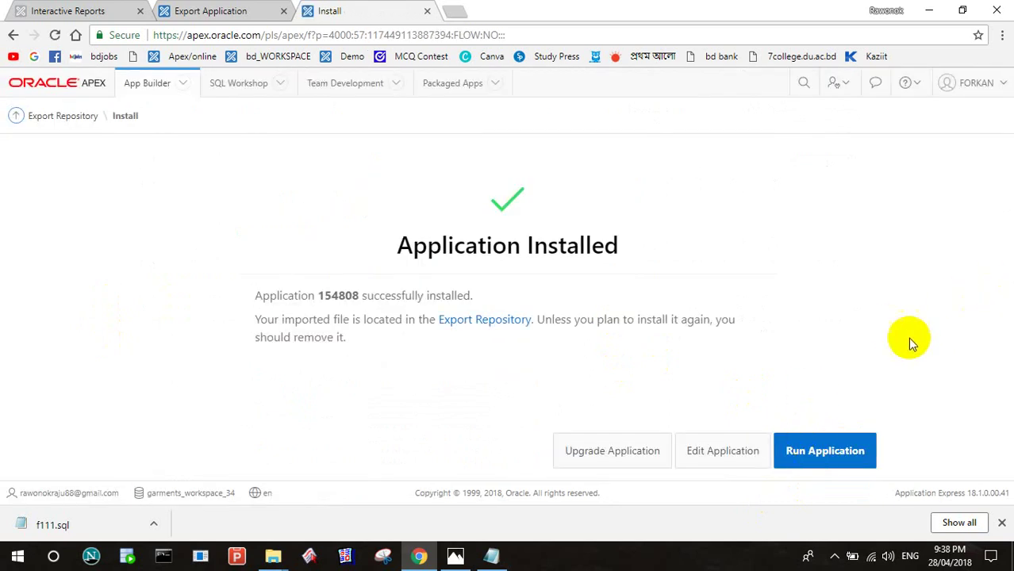
Run the installed application, log in with the prefilled credentials, view its Home page, and close its browser tab
{"action": "left_click", "coordinate": [841, 455]}
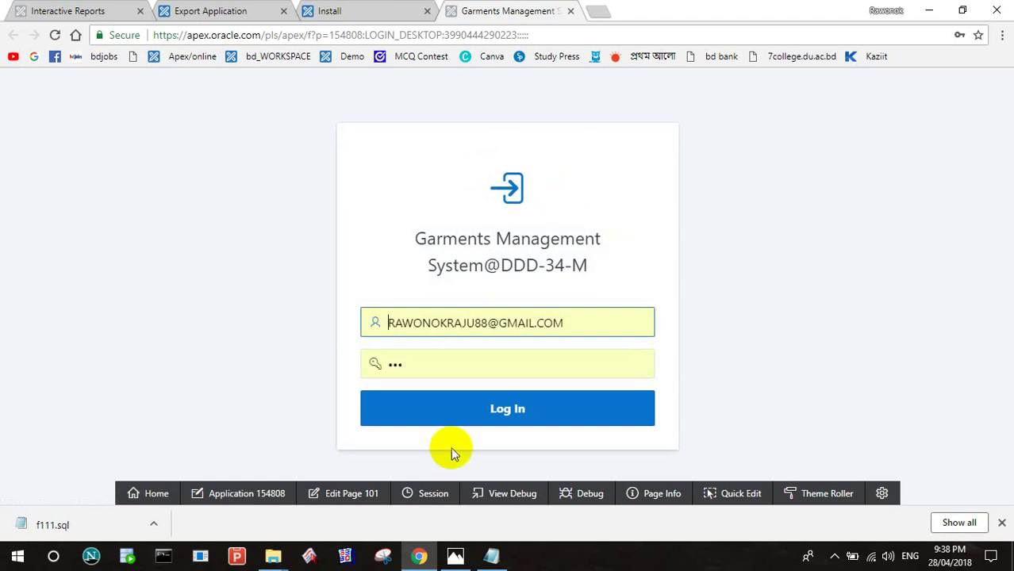
{"action": "left_click", "coordinate": [466, 423]}
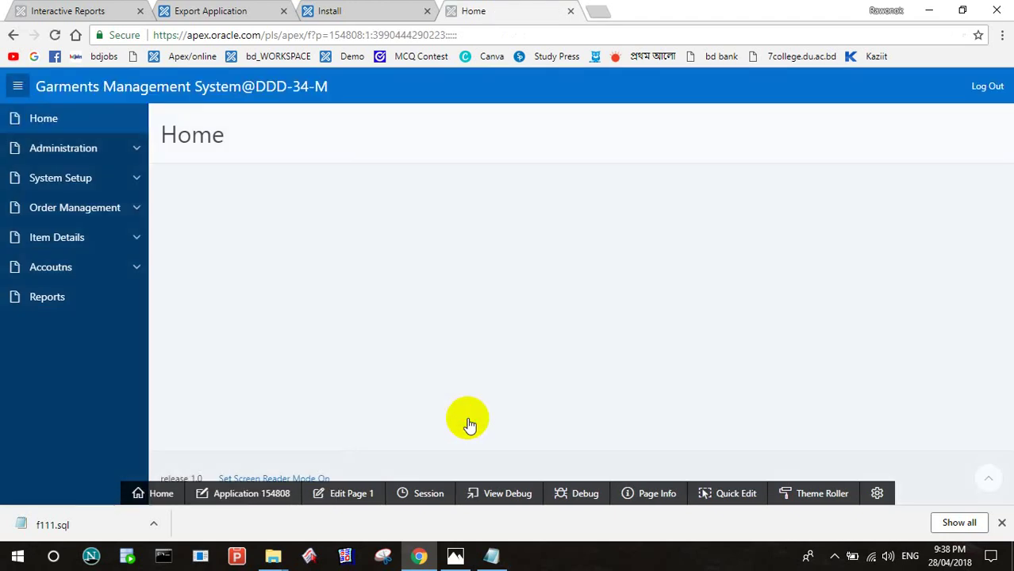
{"action": "left_click", "coordinate": [574, 10]}
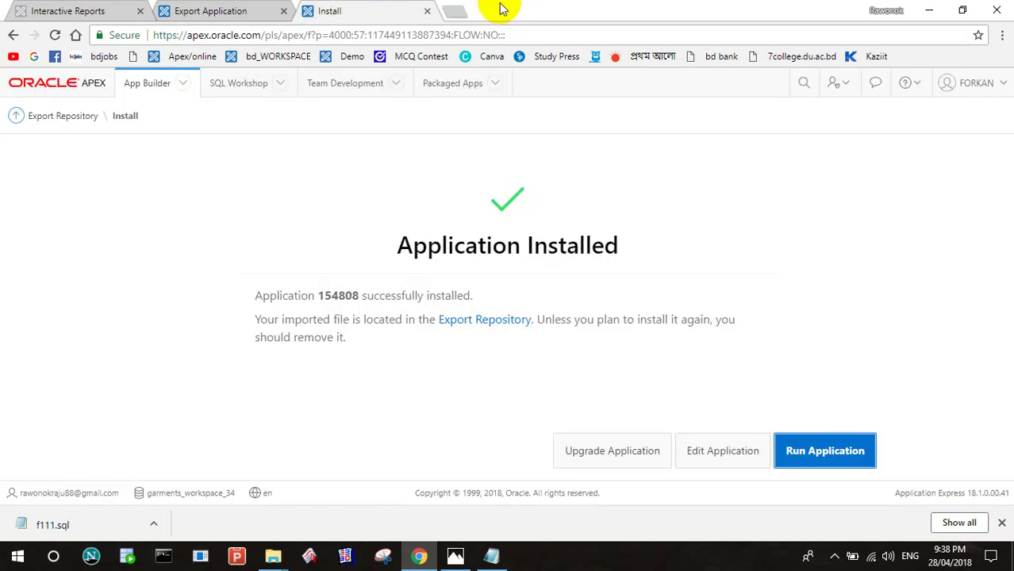
Open Garments Management System@DDD-34-M from the workspace home page's Top Apps and run it
{"action": "left_click", "coordinate": [46, 89]}
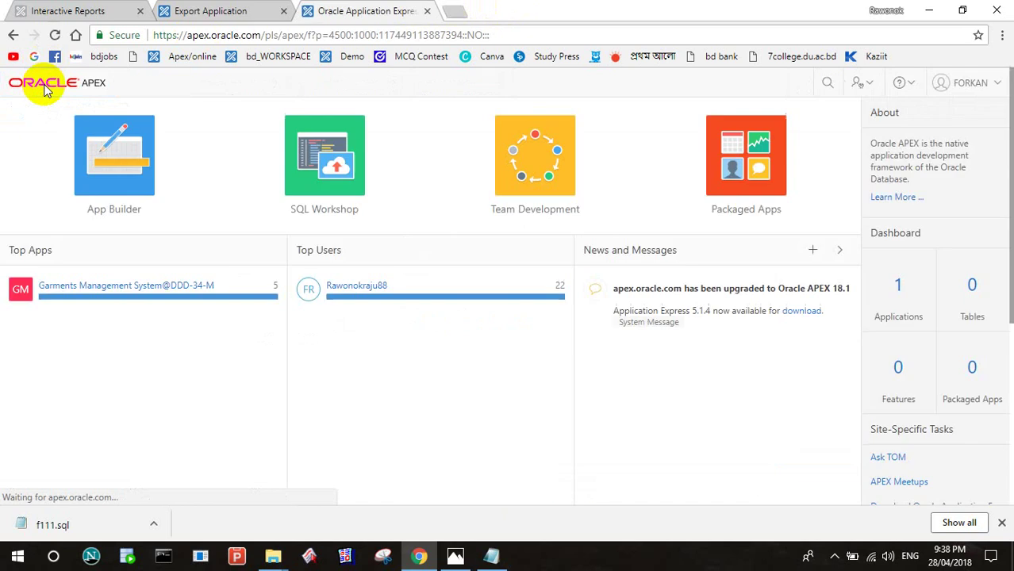
{"action": "left_click", "coordinate": [82, 287]}
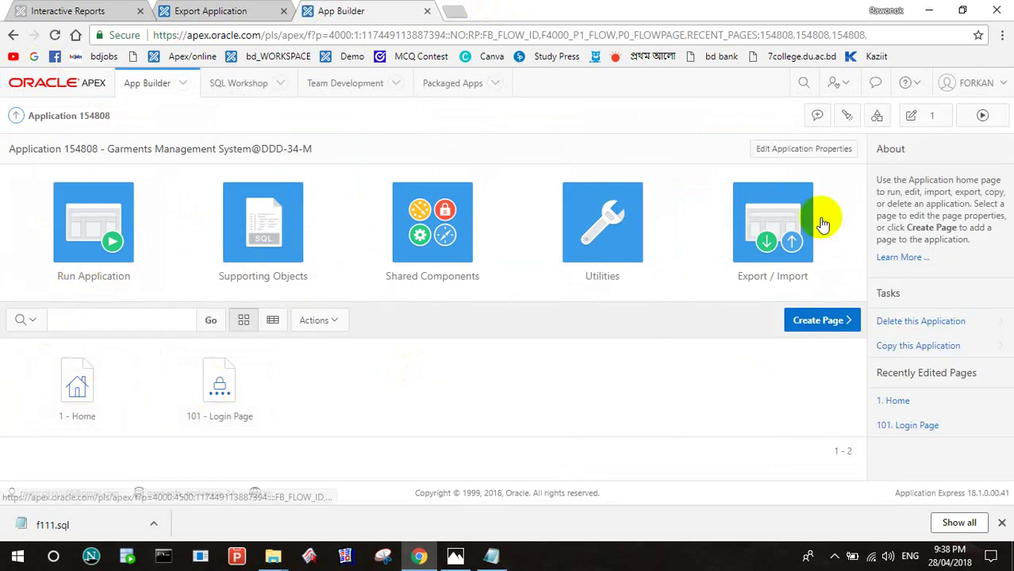
{"action": "left_click", "coordinate": [995, 115]}
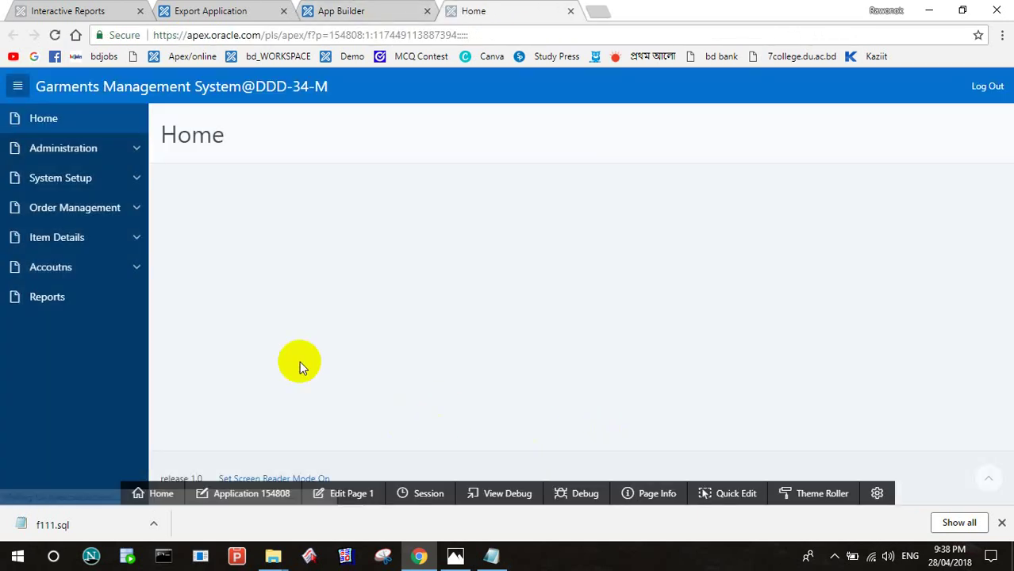
Look through the System Setup and Fabrication entries in the running application's navigation, and leave the navigation collapsed
{"action": "left_click", "coordinate": [135, 157]}
{"action": "left_click", "coordinate": [138, 287]}
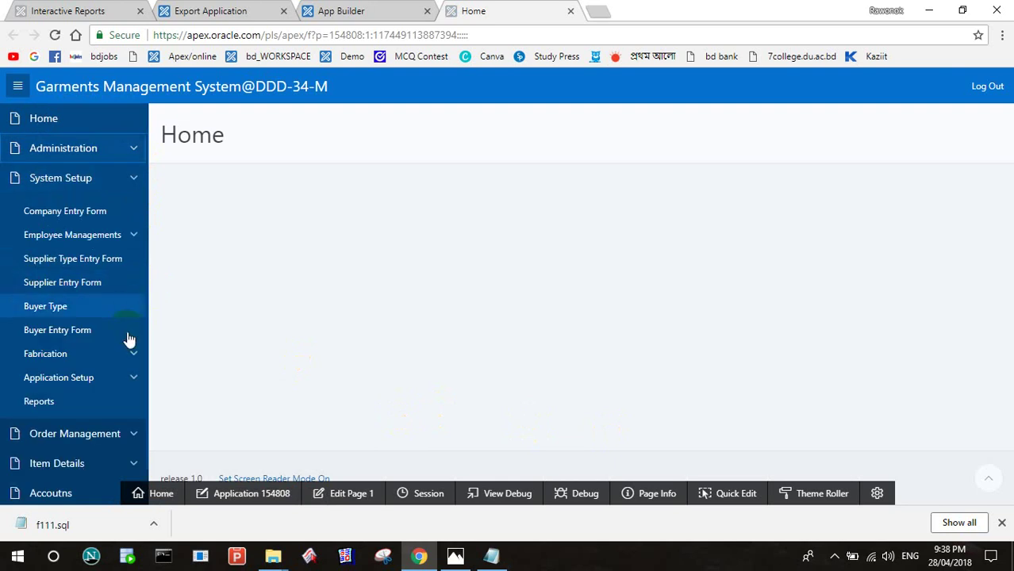
{"action": "left_click", "coordinate": [132, 352]}
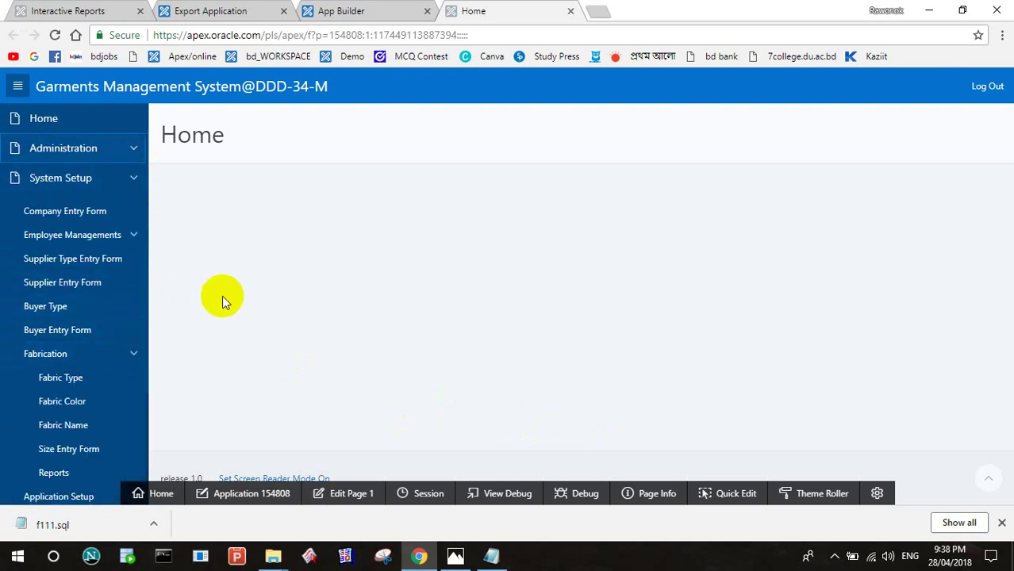
{"action": "left_click", "coordinate": [139, 155]}
{"action": "left_click", "coordinate": [137, 157]}
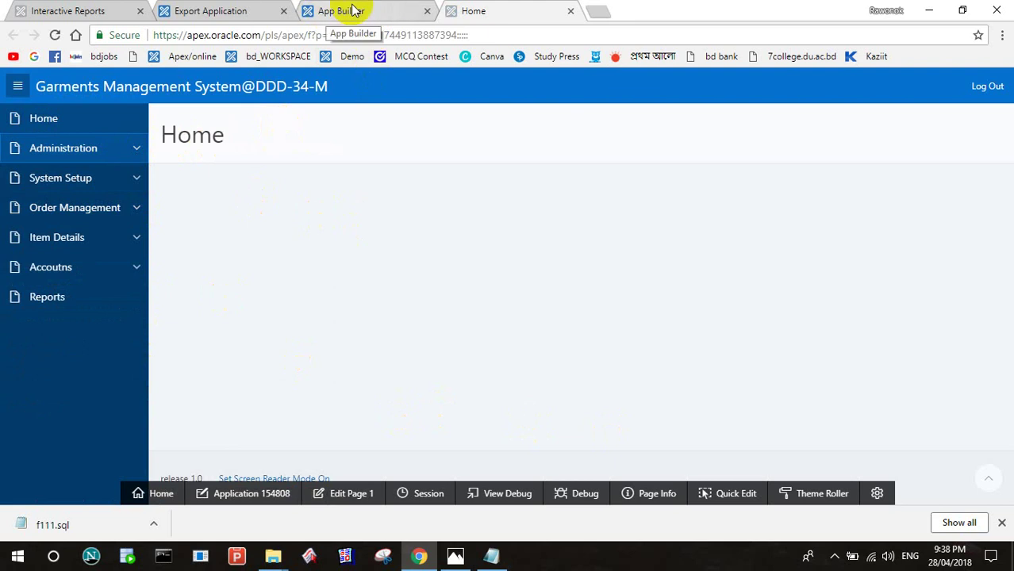
Return to the imported application's App Builder page and minimize the browser window
{"action": "left_click", "coordinate": [328, 17]}
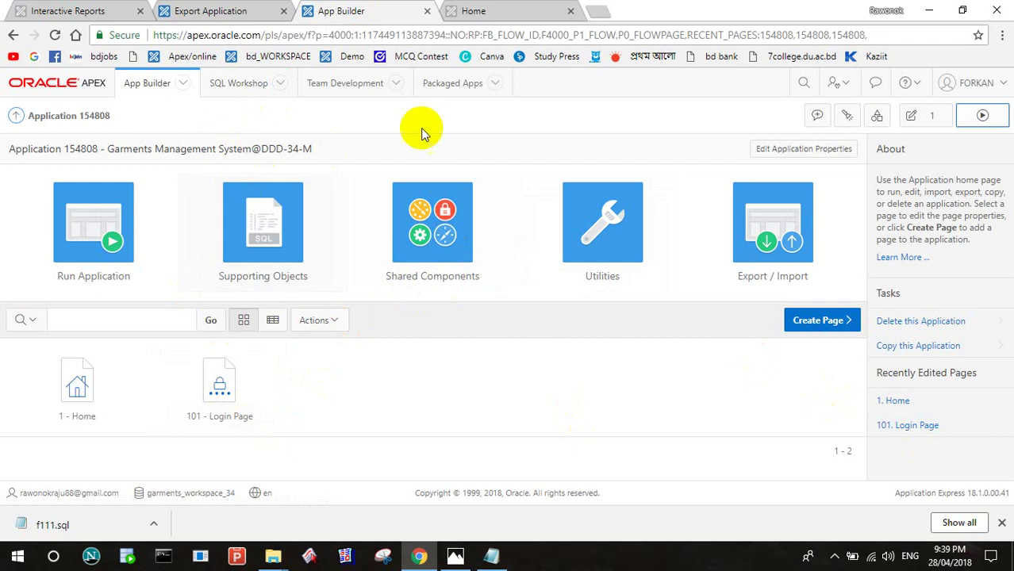
{"action": "left_click", "coordinate": [928, 11]}
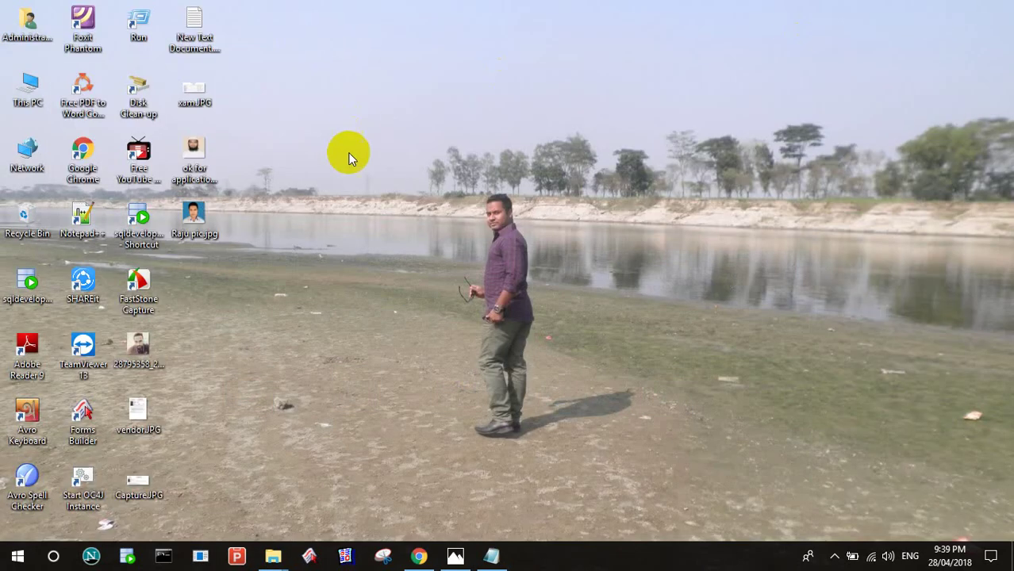